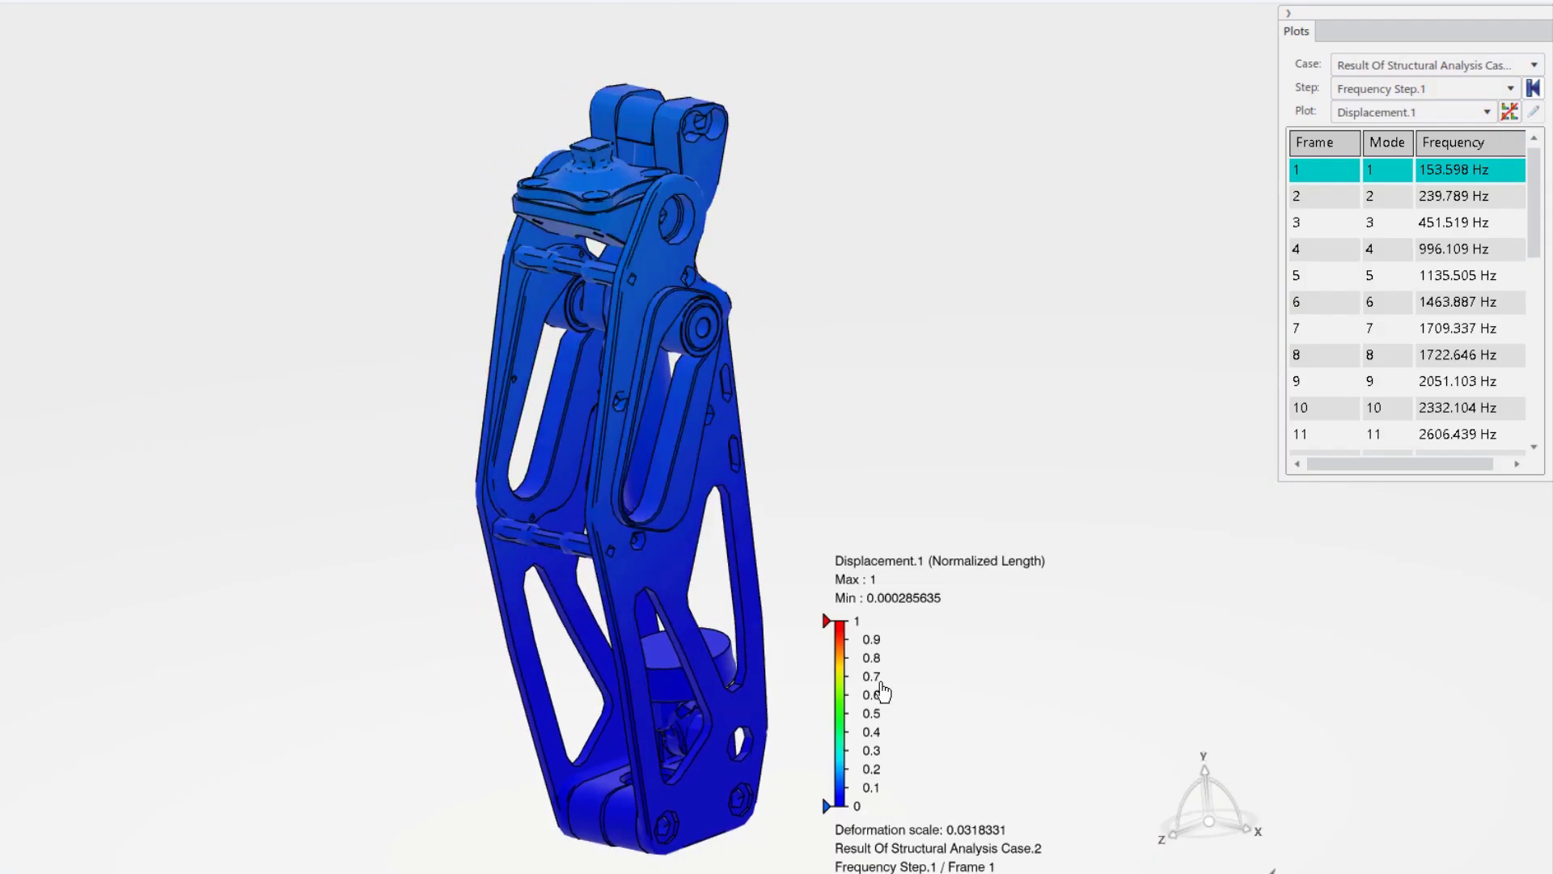
- Show the knee's second and fifth vibration modes from Frequency Step.1
left_click(1418, 198)
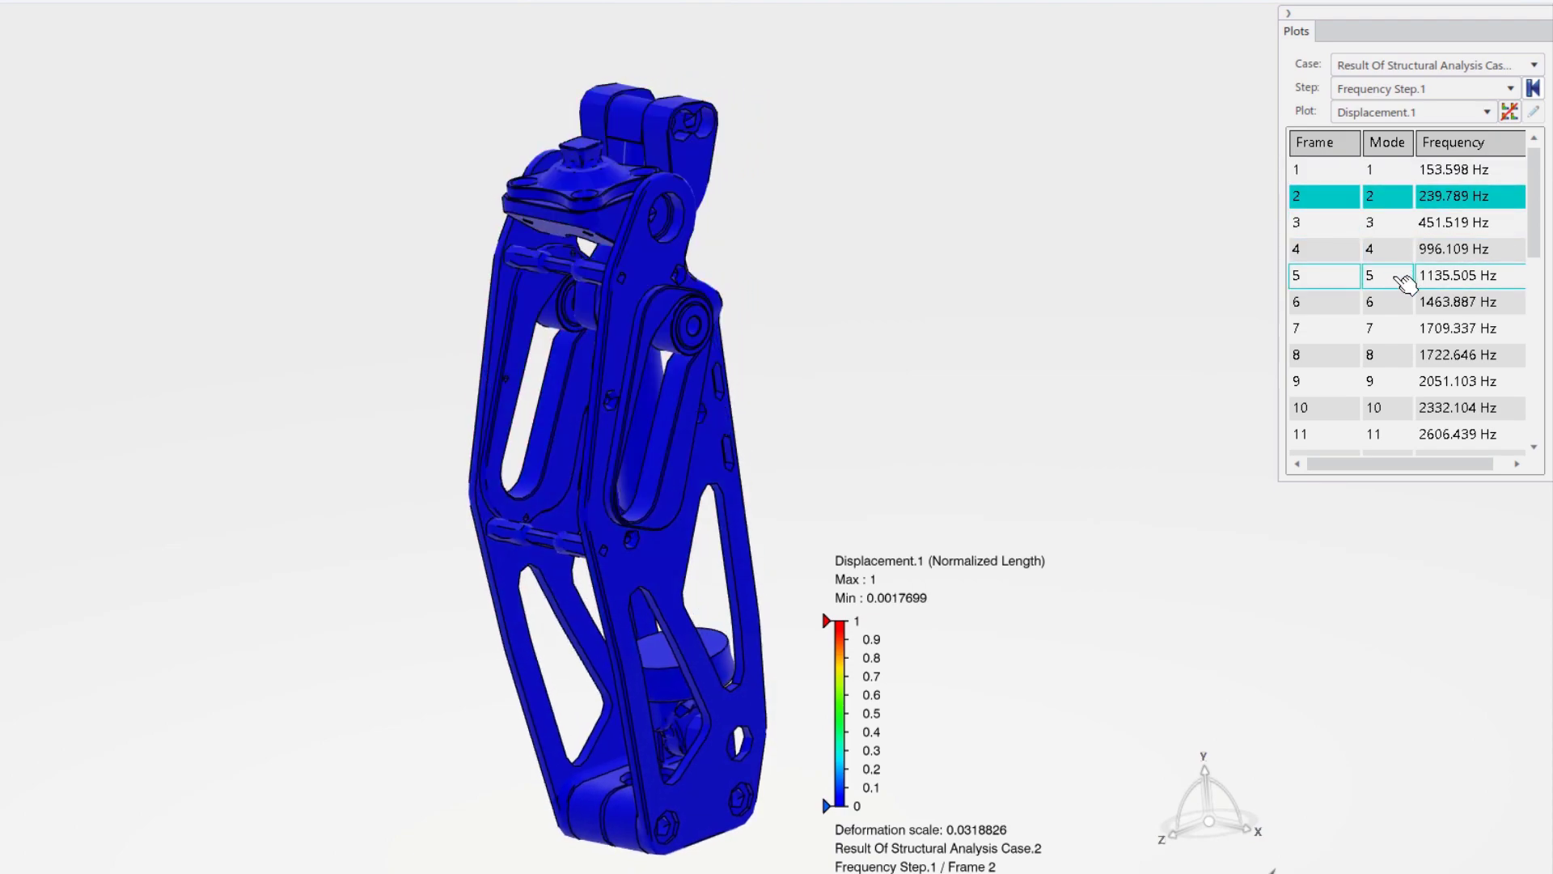
left_click(1414, 275)
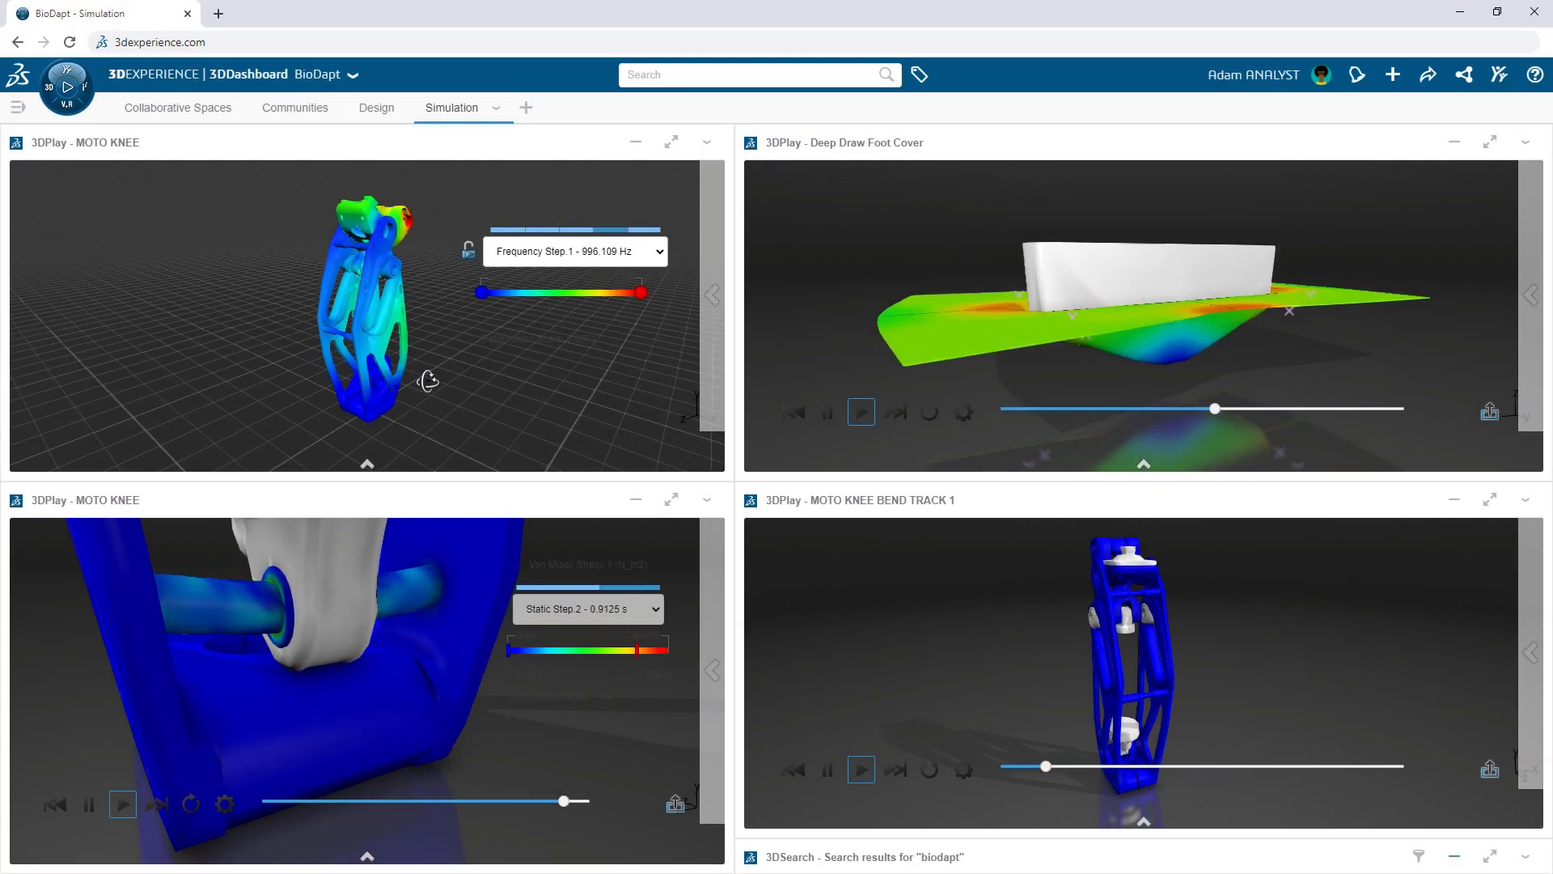
- Rotate the MOTO KNEE BEND TRACK 1 model to a new viewing angle
left_click_drag(851, 627, 967, 660)
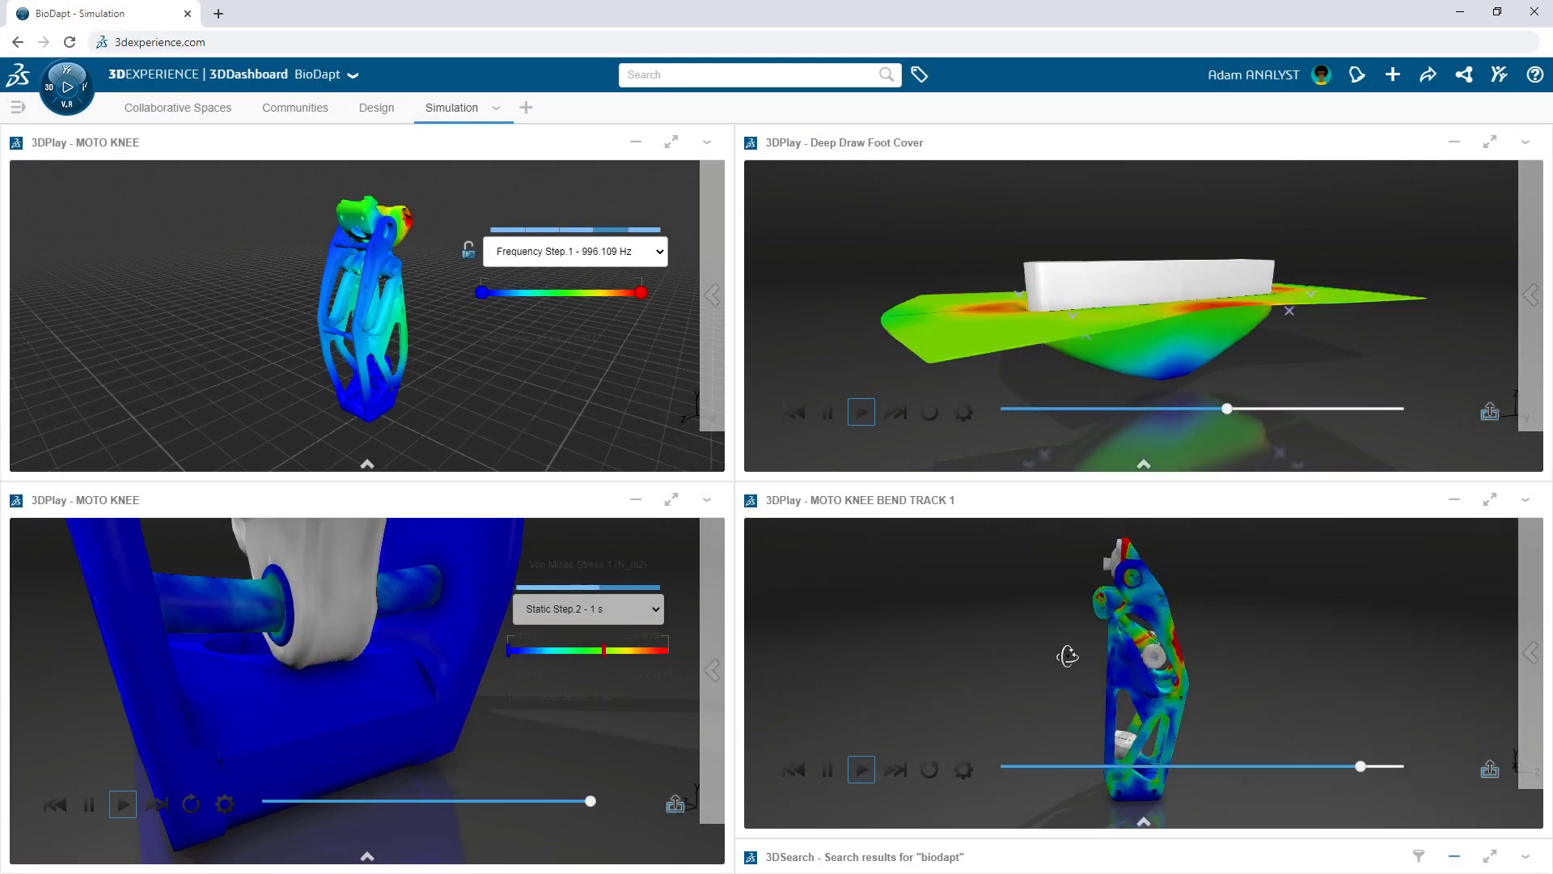
mouse_move(921, 652)
left_mouse_down()
mouse_move(980, 663)
mouse_move(895, 662)
left_mouse_up()
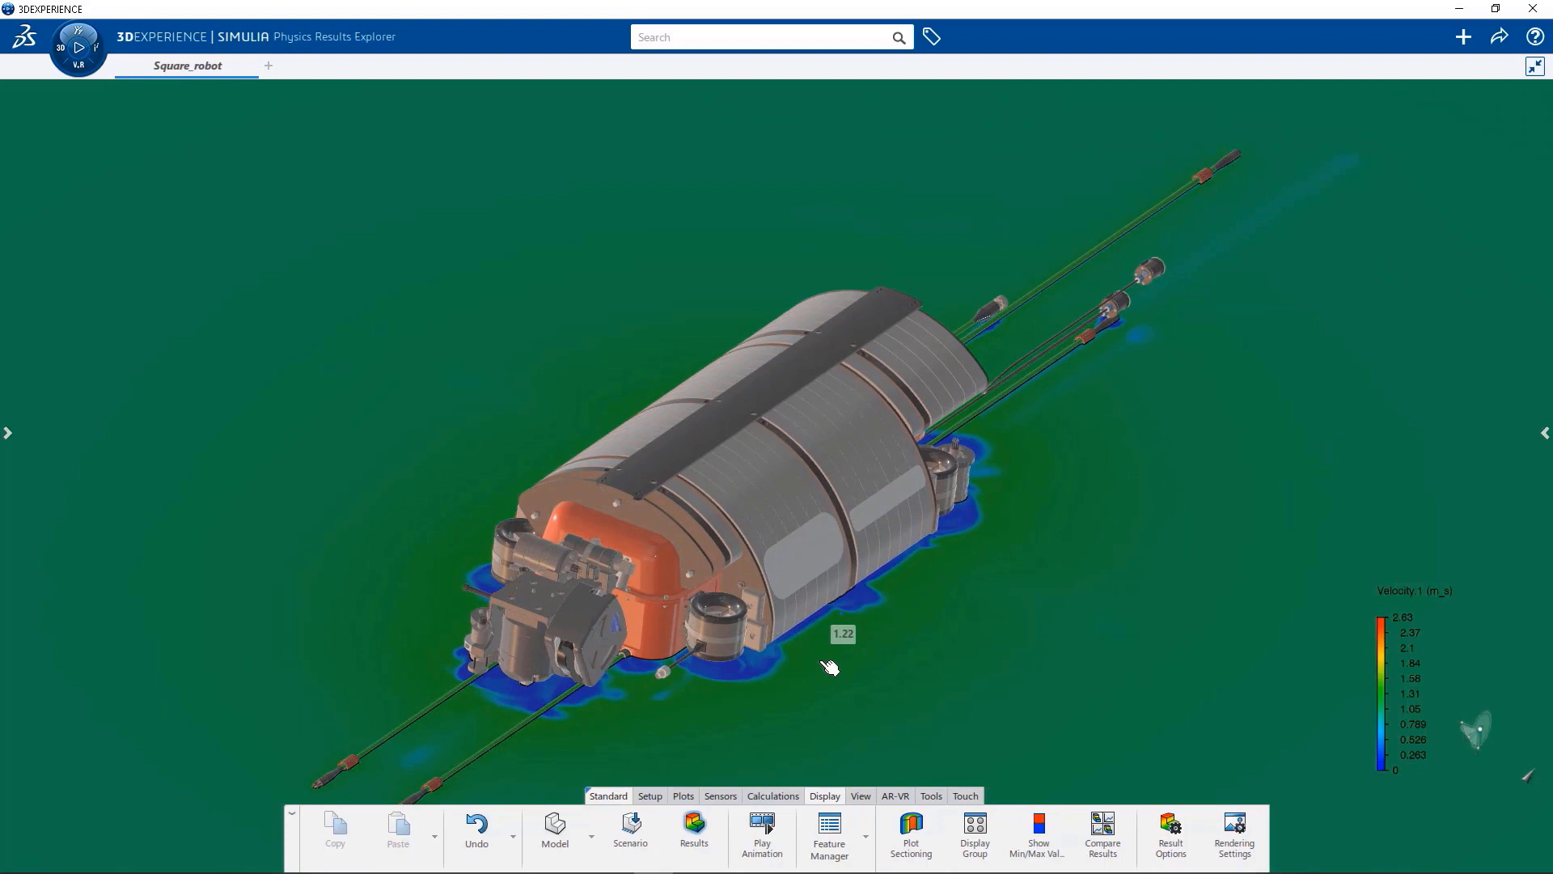
- Rotate and zoom the robot velocity and pressure views, tilt the stressed housing, show Display Group
mouse_move(829, 668)
middle_mouse_down()
mouse_move(942, 390)
mouse_move(942, 347)
mouse_move(1024, 504)
mouse_move(1091, 313)
mouse_move(884, 564)
middle_mouse_up()
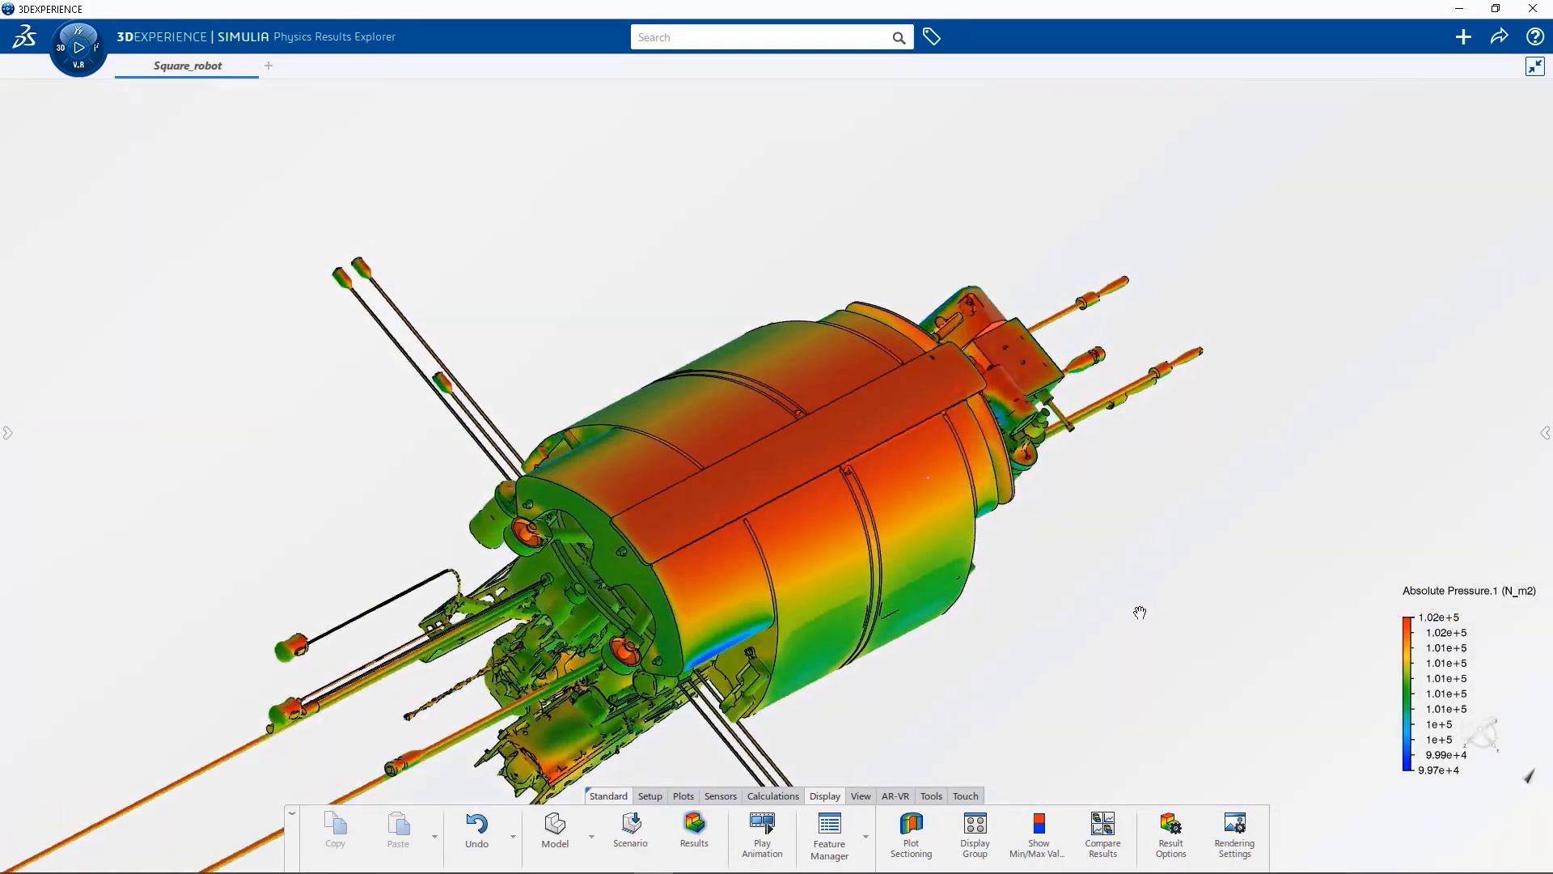
middle_click_drag(884, 565, 1134, 610)
middle_click_drag(742, 645, 737, 640)
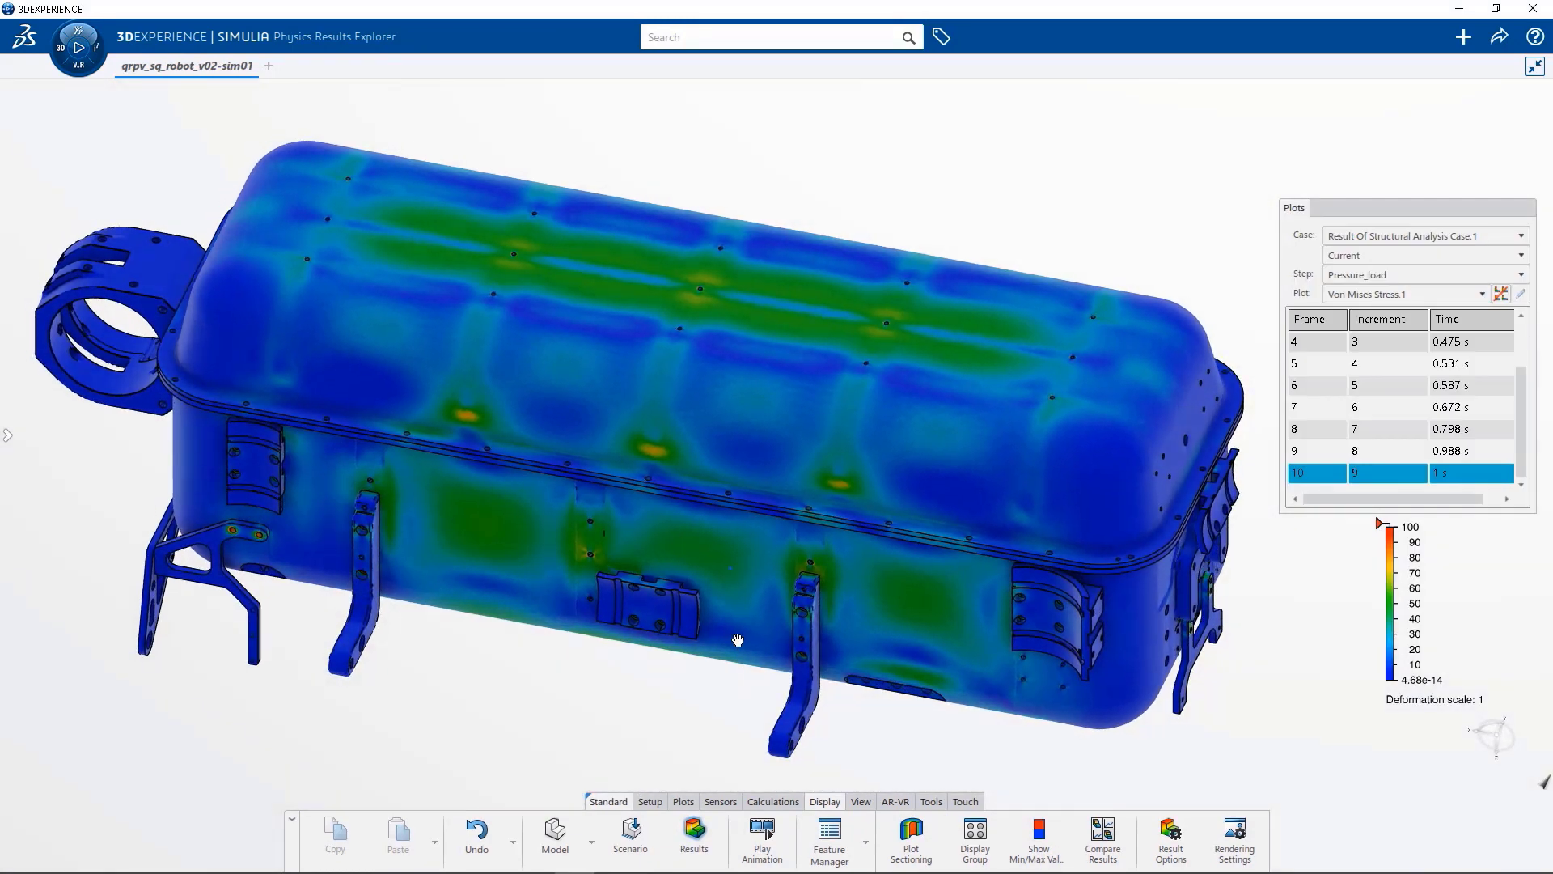
left_click(976, 840)
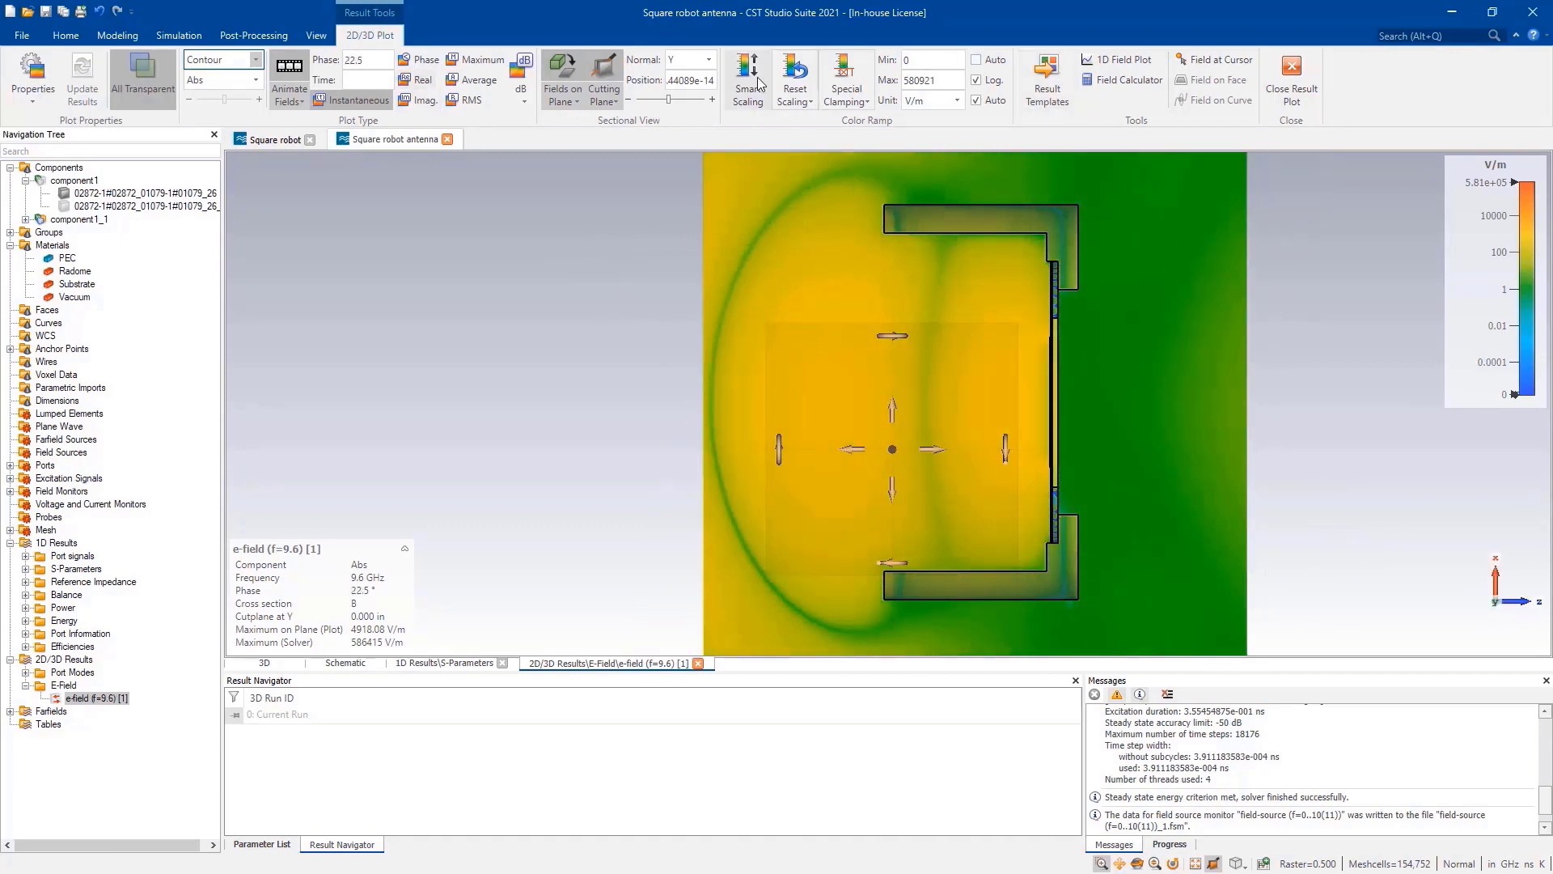
- Bring up the e-field (f=9.6) 2D/3D result from the navigation tree
left_click(11, 711)
left_click(80, 724)
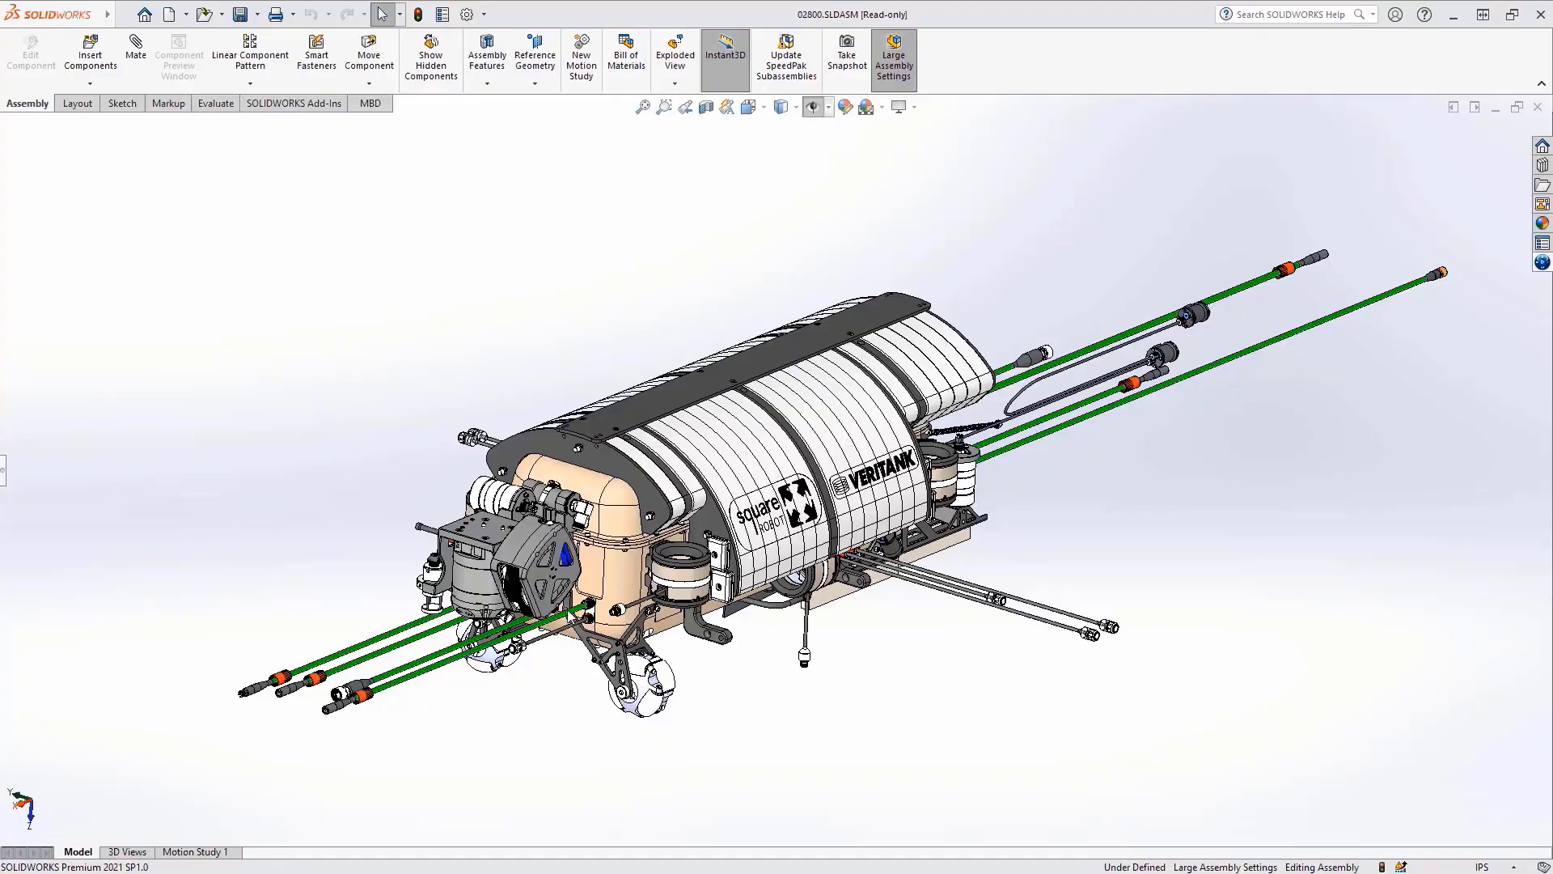
scroll(553, 584, "down", 3)
scroll(552, 584, "down", 3)
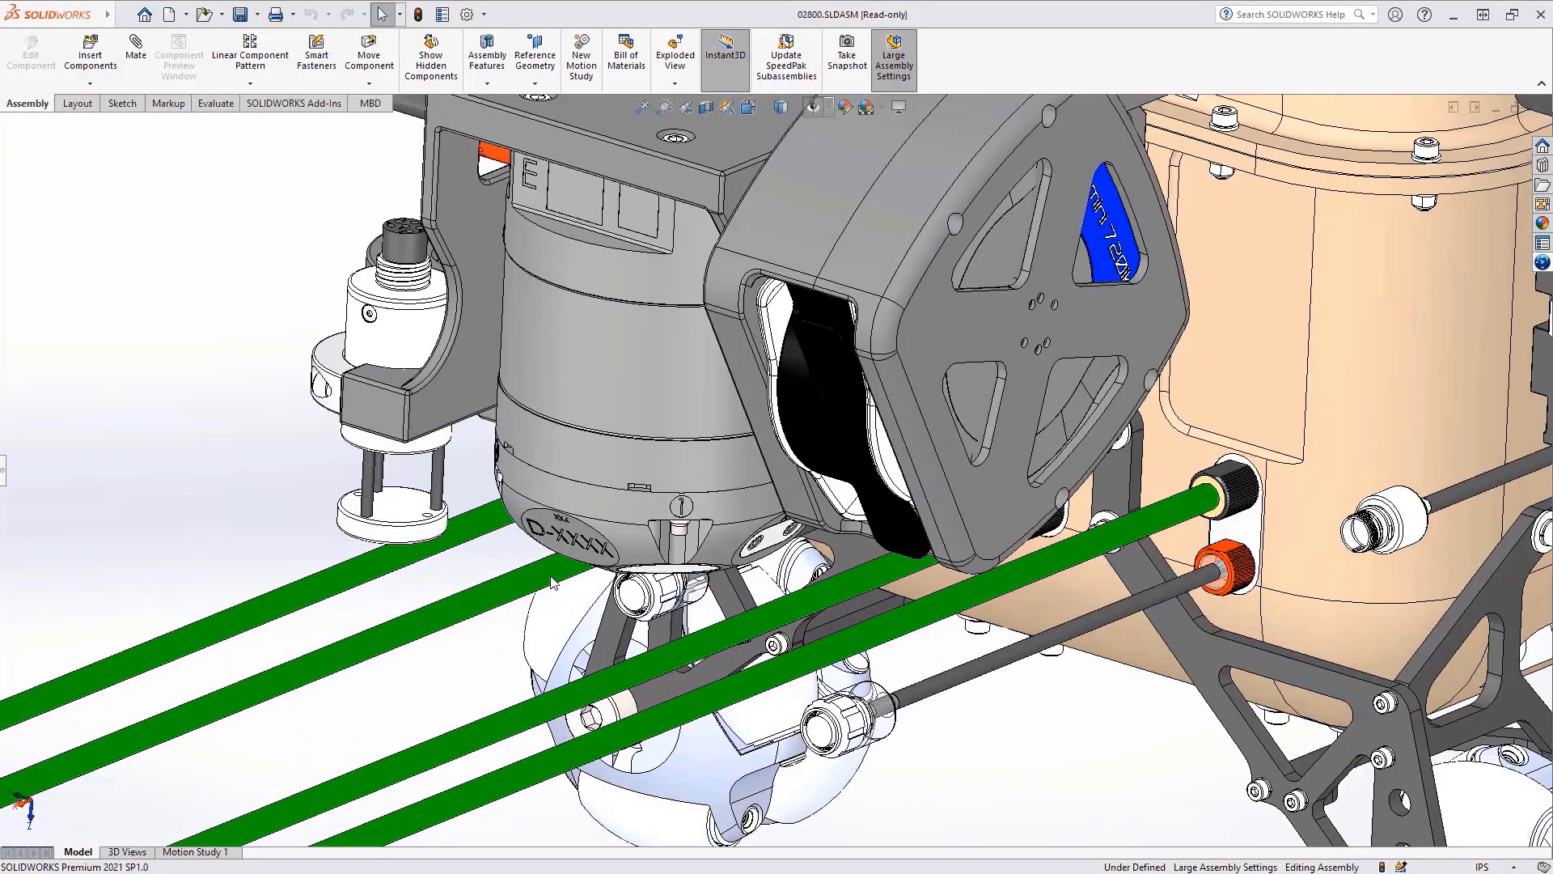
- Show the 3DEXPERIENCE session panel and 02800 assembly actions, then edit the Torque Max requirement
left_click(1543, 262)
right_click(1321, 189)
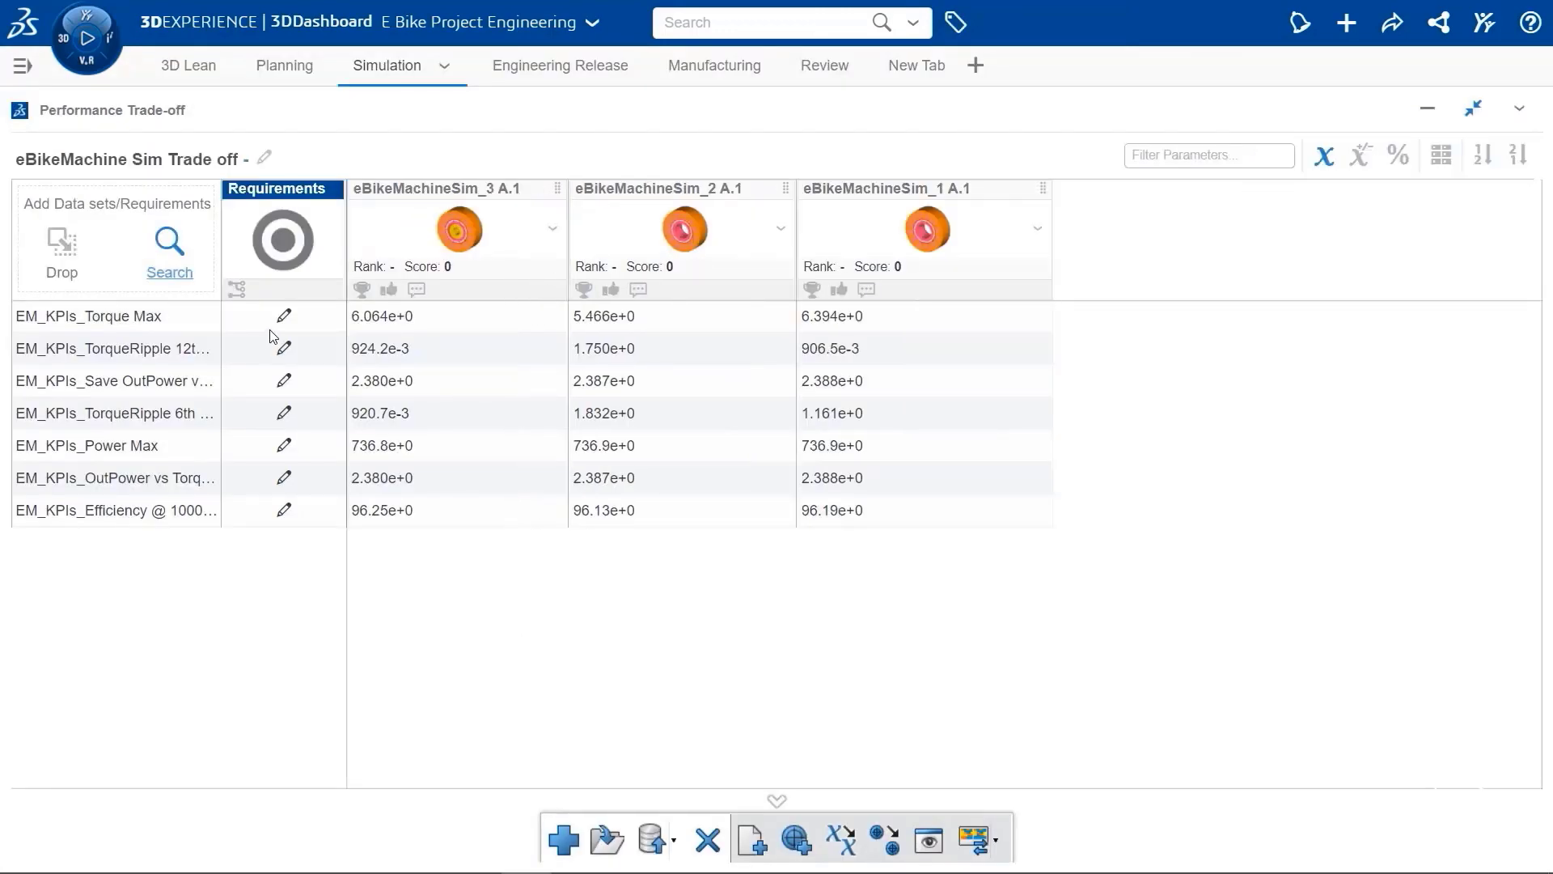
left_click(284, 319)
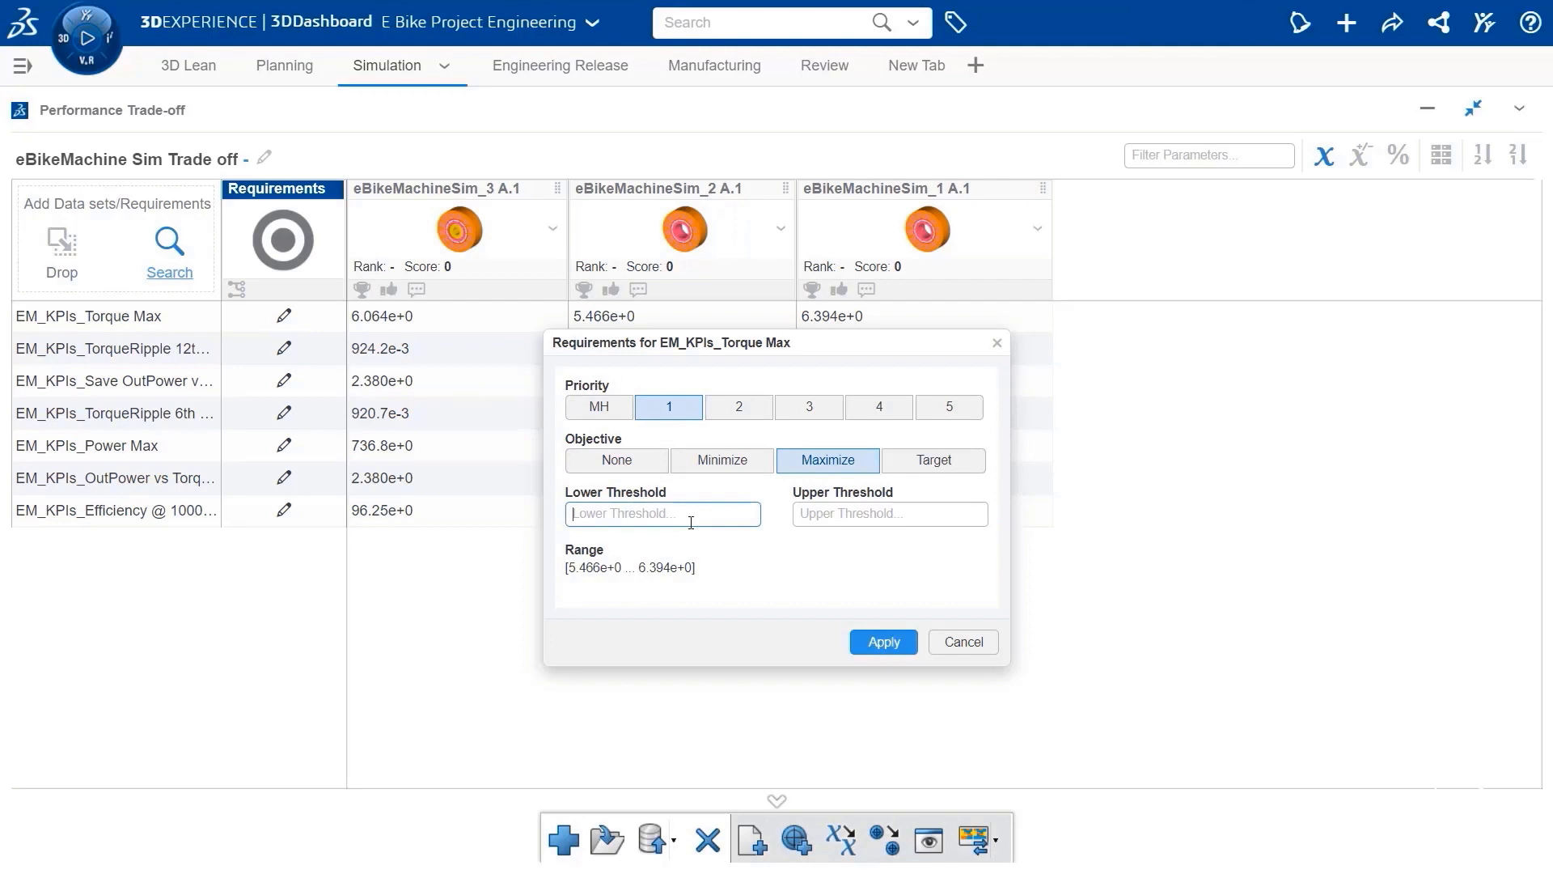
- Apply the priority 1 Maximize Torque Max requirement, ranking eBikeMachineSim_1 first
left_click(878, 645)
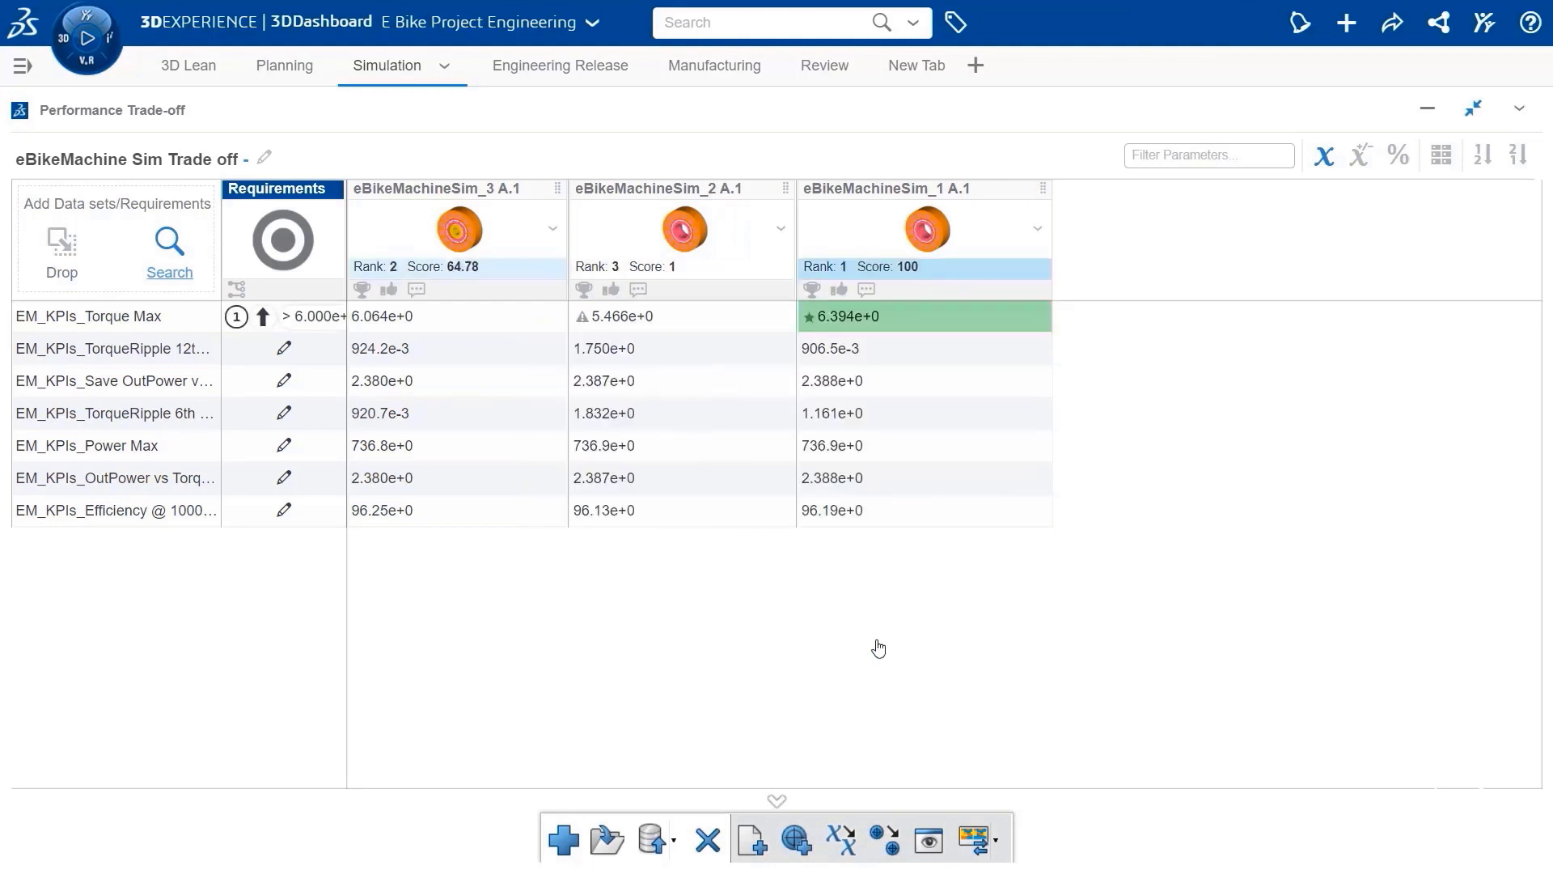